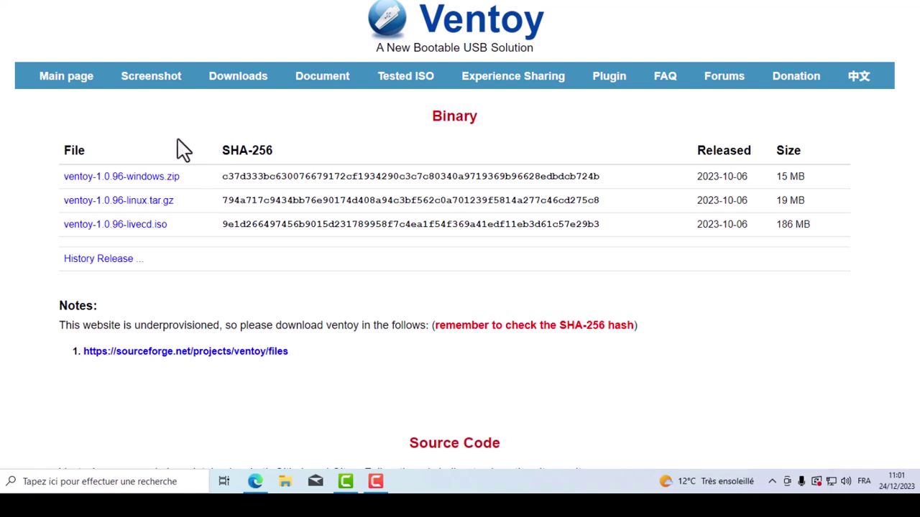
- Start downloading ventoy-1.0.96-windows.zip from its SourceForge files page, and cancel the transfer
mouse_move(97, 190)
left_mouse_down()
mouse_move(148, 210)
mouse_move(197, 191)
left_mouse_up()
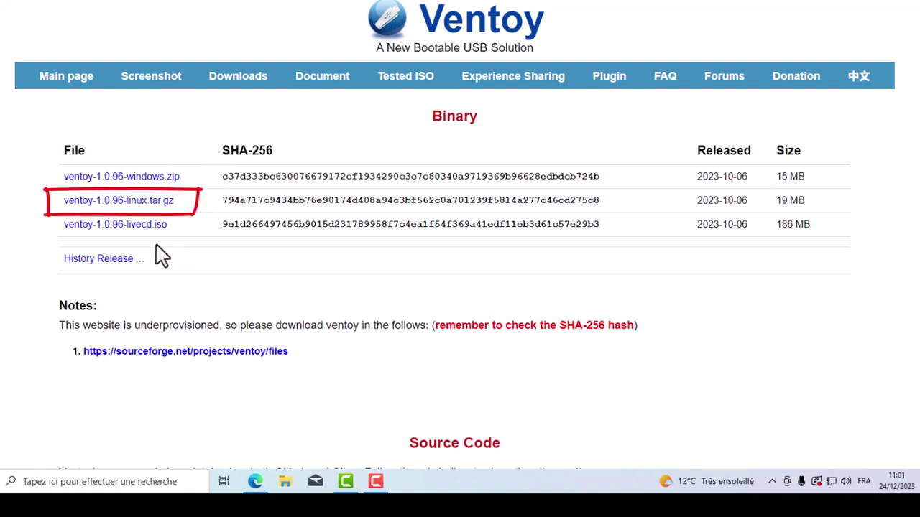
left_click(173, 180)
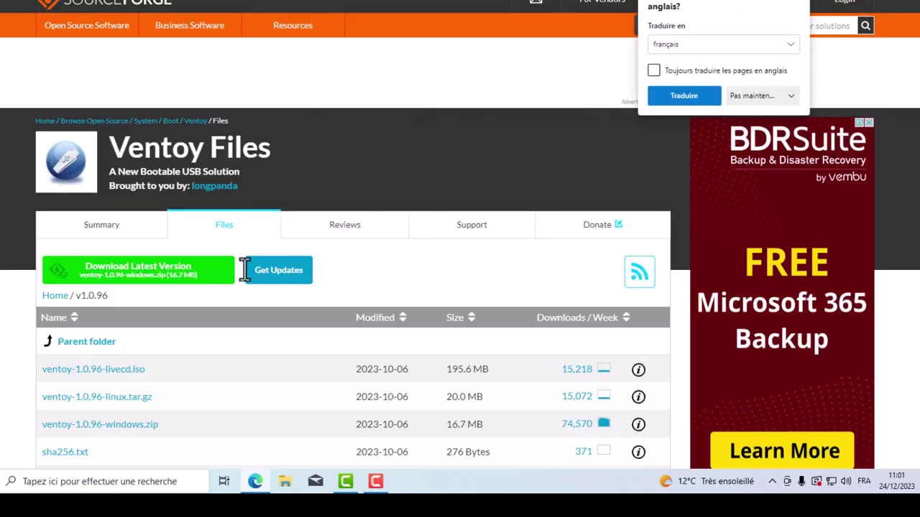
left_click(166, 277)
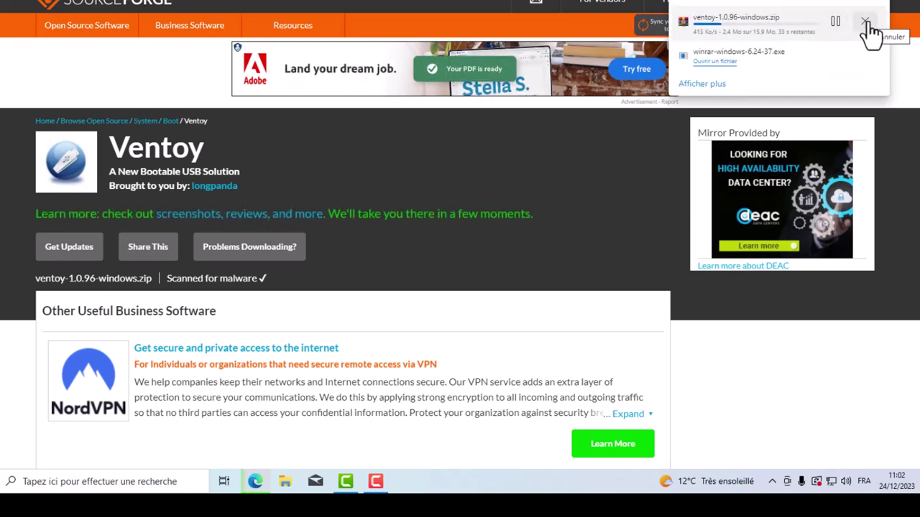
left_click(866, 23)
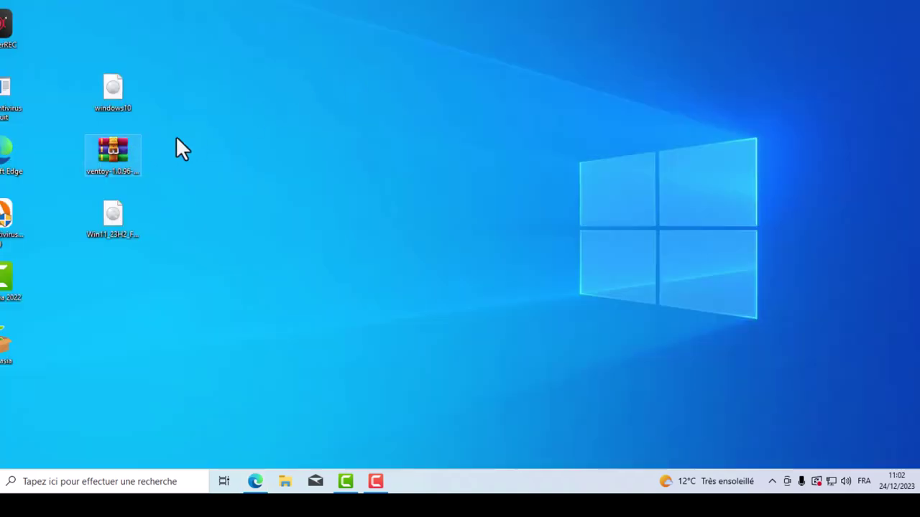
- Move the ventoy-1.0.96-windows archive to an empty area of the desktop and extract its files with WinRAR
left_click_drag(113, 153, 376, 117)
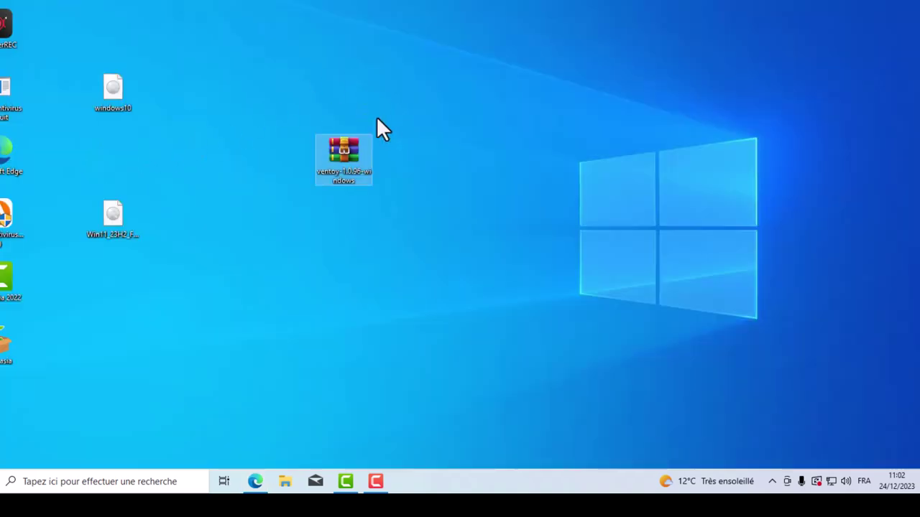
right_click(348, 153)
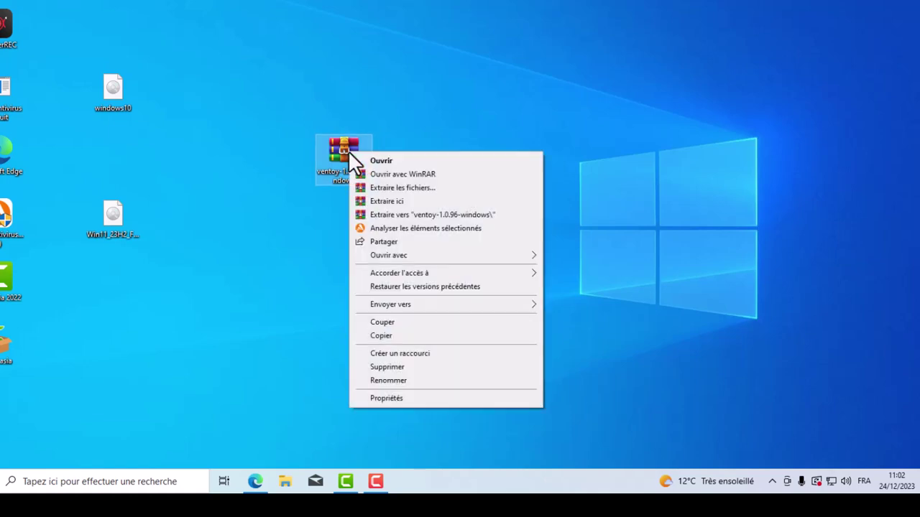
left_click(411, 189)
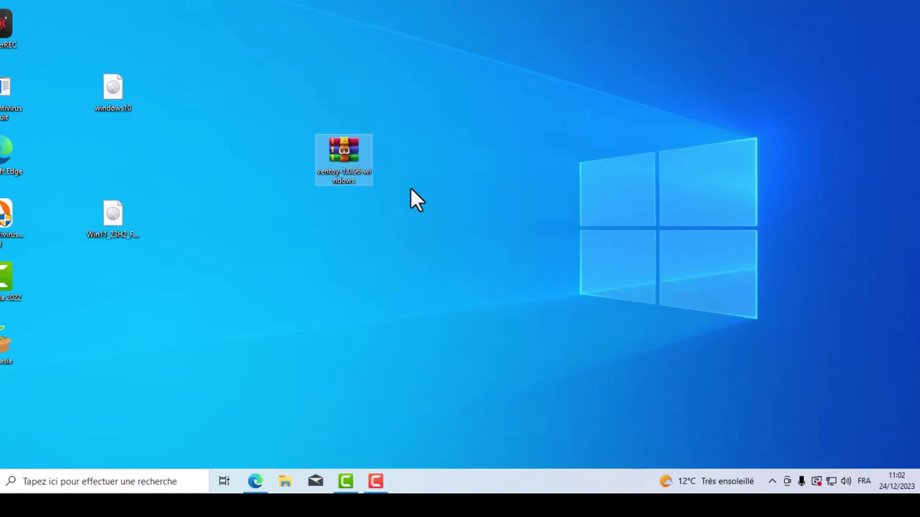
left_click(495, 349)
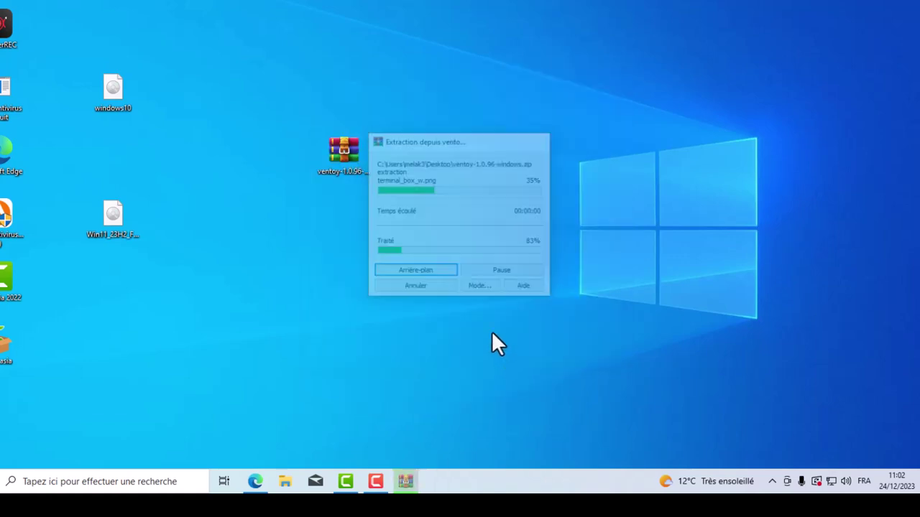
- Move the extracted Ventoy folder near the archive on the desktop, and delete the ventoy-1.0.96-windows archive
left_click_drag(76, 408, 486, 81)
left_click_drag(357, 155, 327, 99)
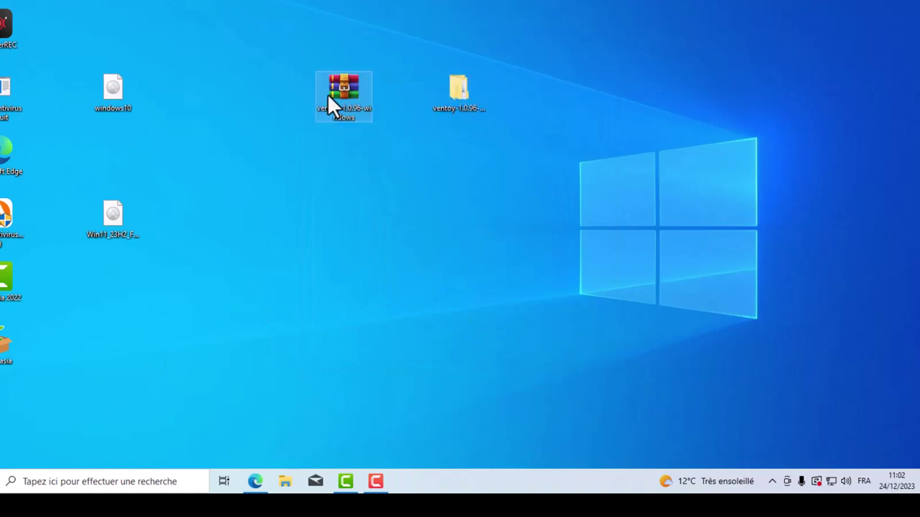
right_click(342, 83)
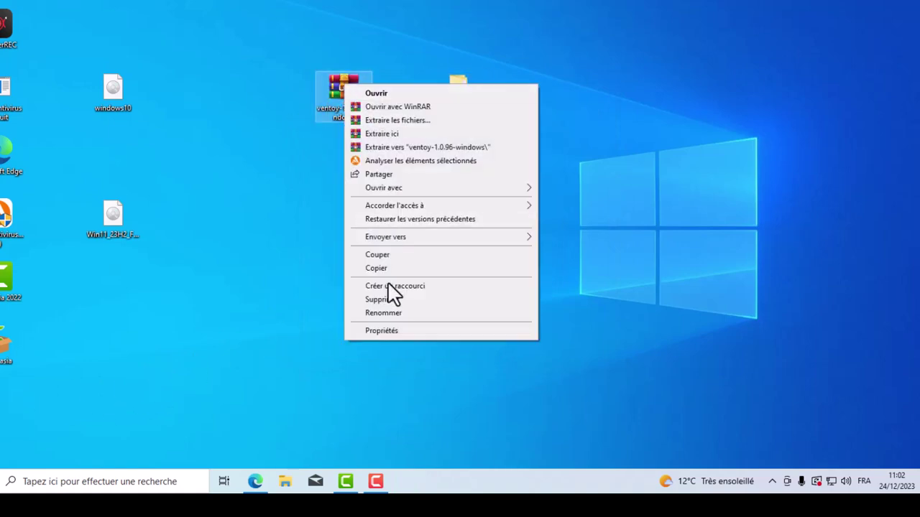
left_click(402, 299)
- Open the ventoy-1.0.96 folder inside the extracted folder and launch the Ventoy2Disk application
double_click(435, 90)
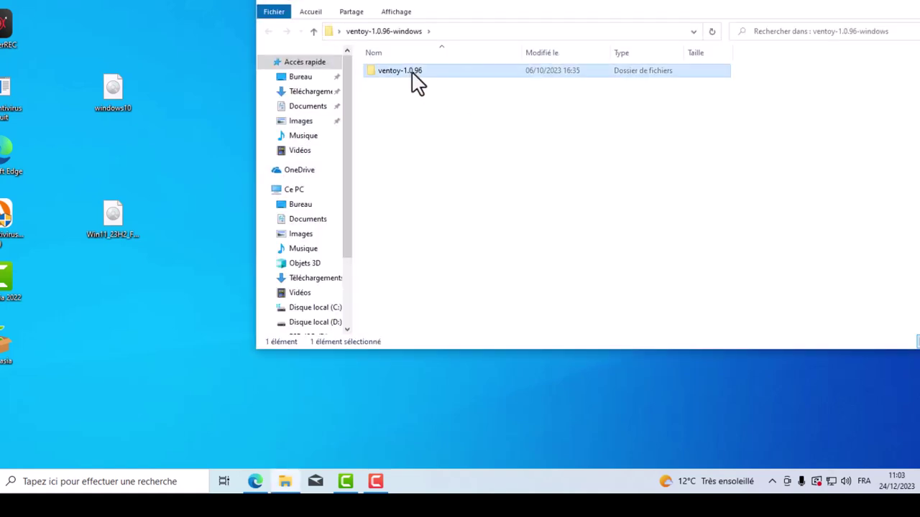
double_click(412, 74)
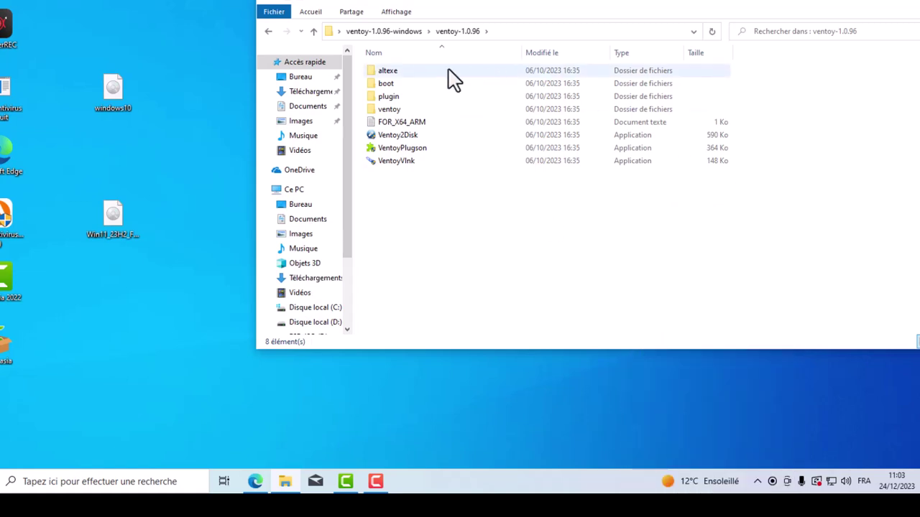
left_click(405, 136)
double_click(405, 136)
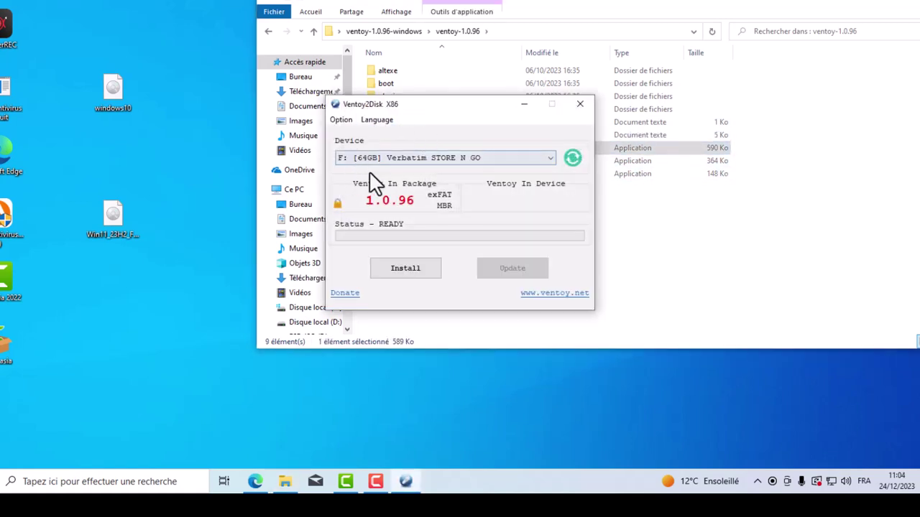
- Install Ventoy on the F: [64GB] Verbatim STORE N GO drive, accepting that the device is formatted
left_click(550, 156)
left_click(464, 170)
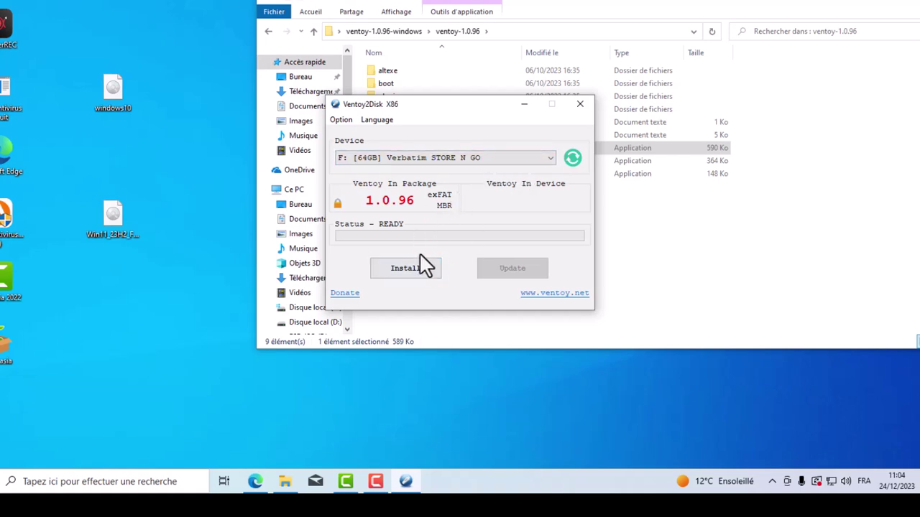
left_click(417, 277)
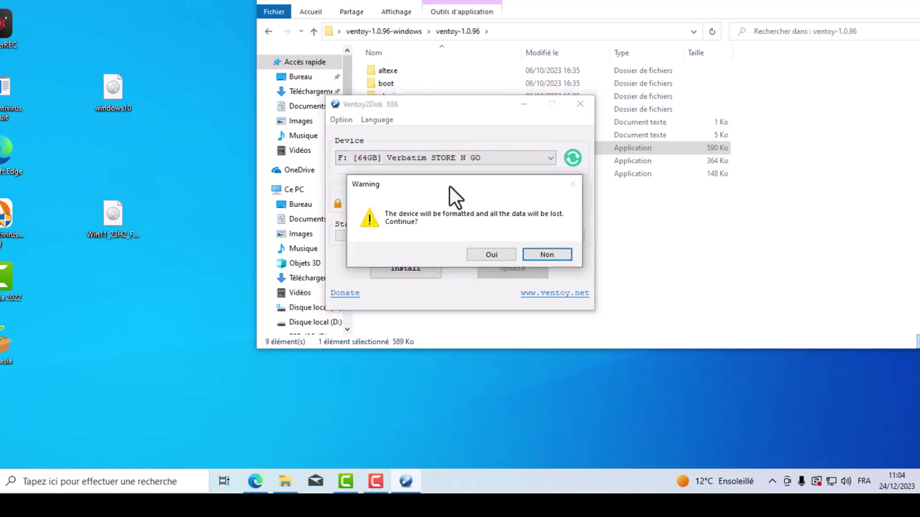
left_click(493, 256)
left_click(493, 256)
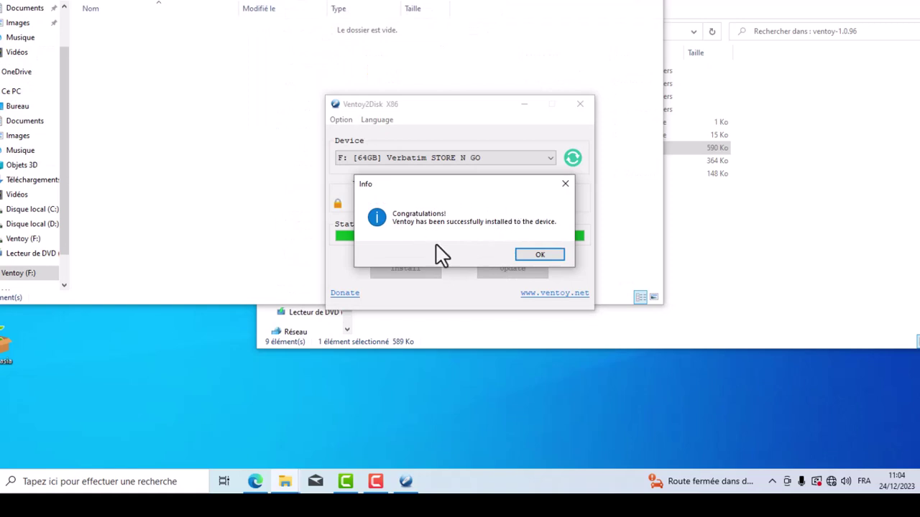
left_click(540, 257)
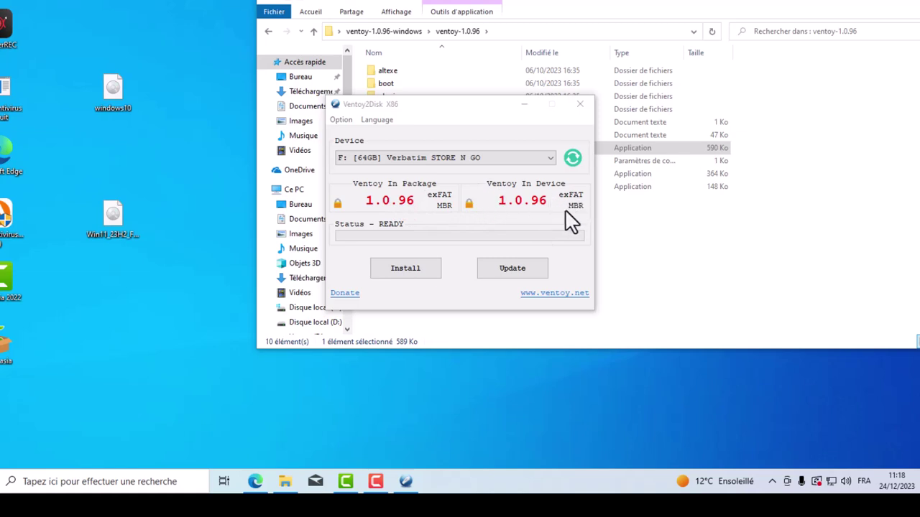
- Choose the GPT partition style and update Ventoy on the USB drive, leaving the desktop clear of open windows
left_click(342, 121)
mouse_move(366, 146)
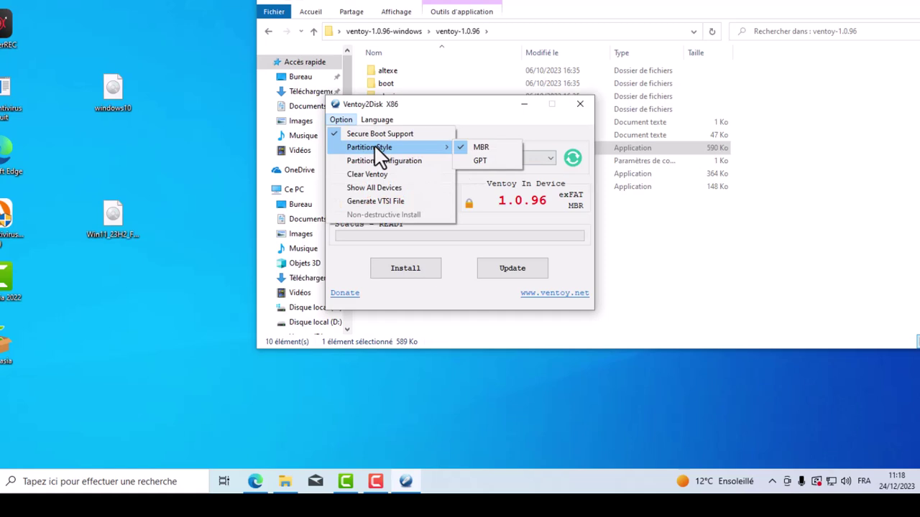
left_click(478, 160)
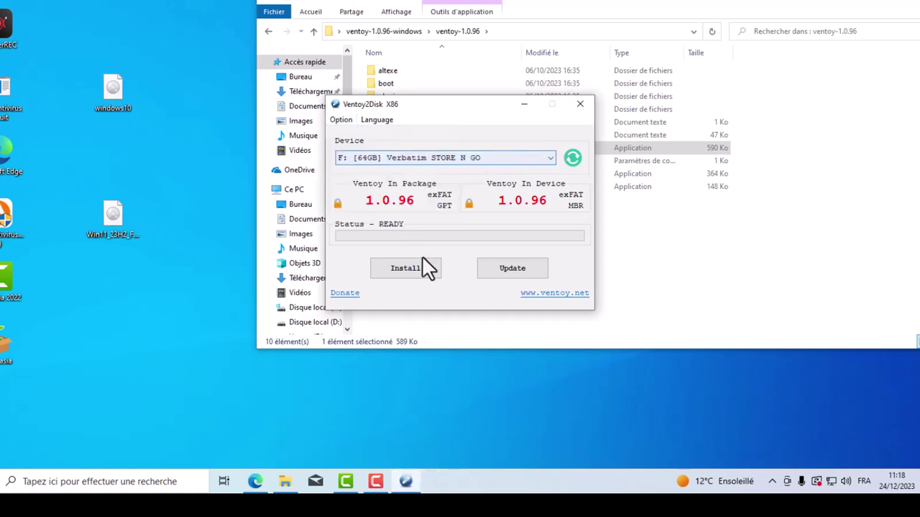
left_click(515, 273)
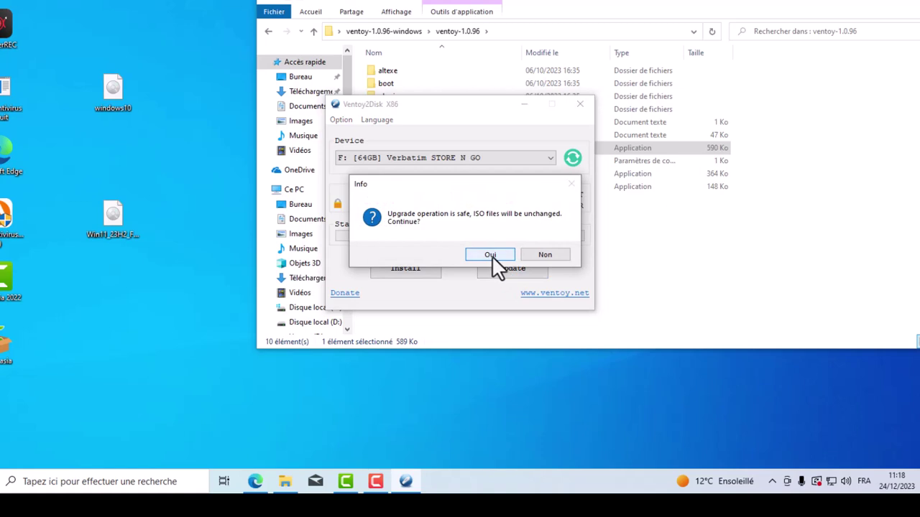
left_click(492, 255)
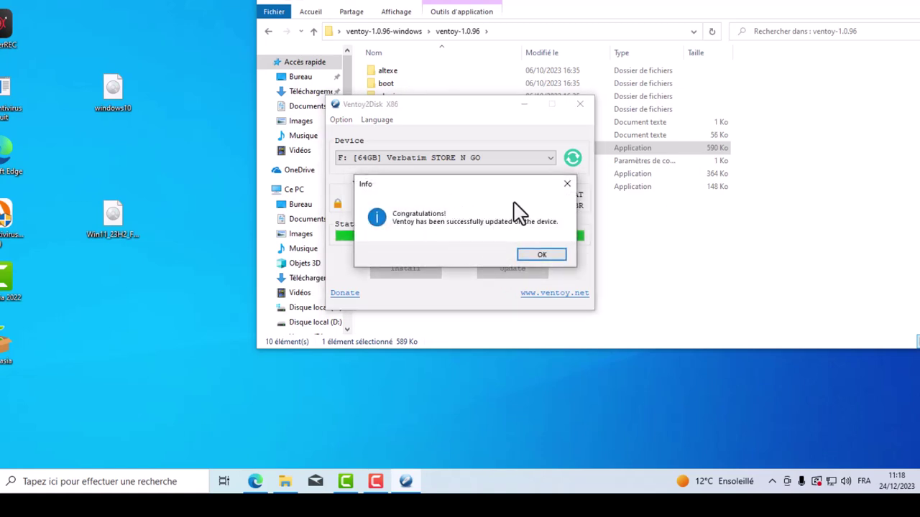
left_click(539, 254)
key("alt+F4")
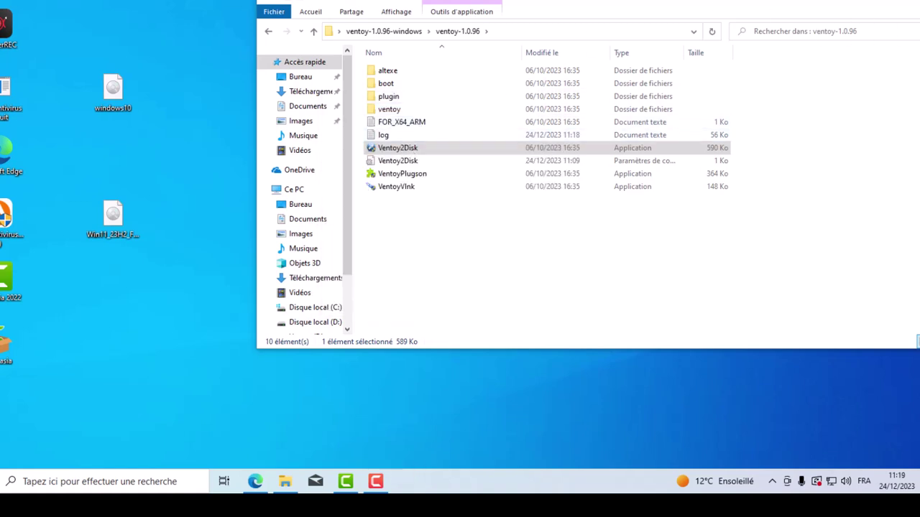
key("alt+F4")
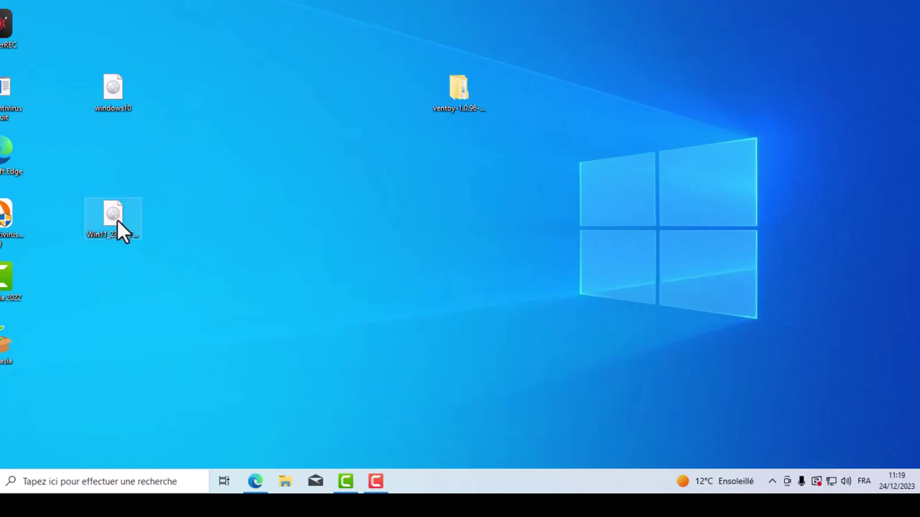
- Copy the windows10 disk image from the desktop to the Ventoy (F:) drive
right_click(115, 82)
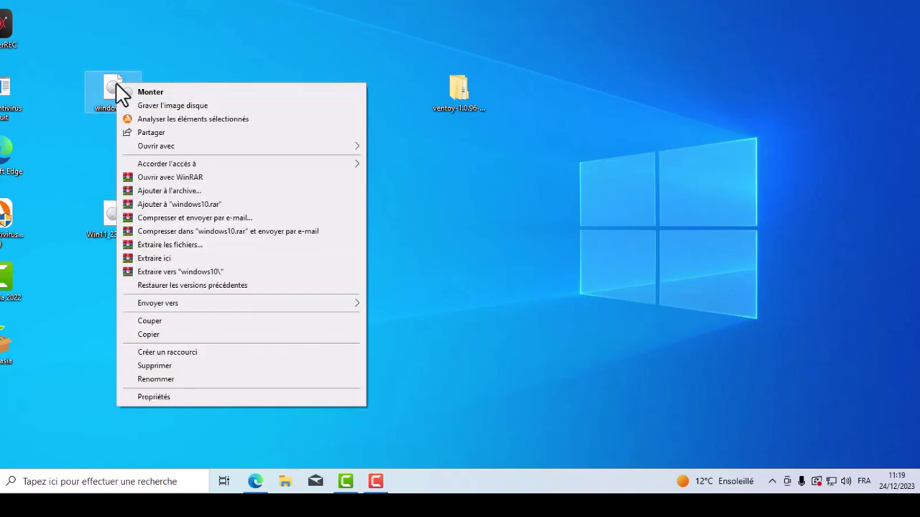
left_click(149, 335)
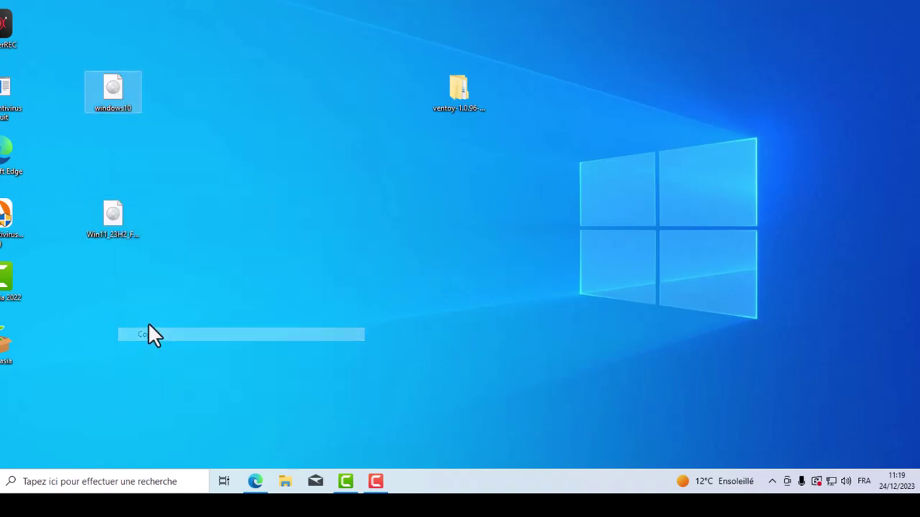
left_click(285, 482)
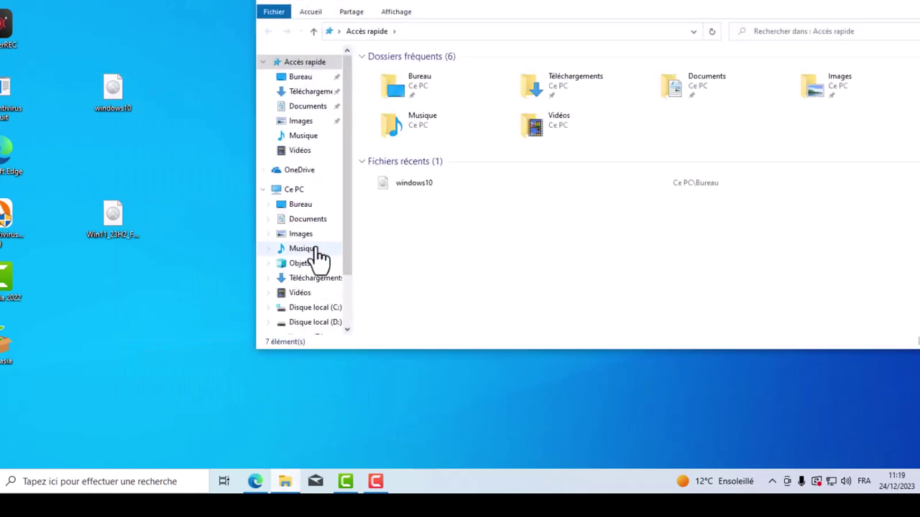
scroll(345, 308, "down", 1)
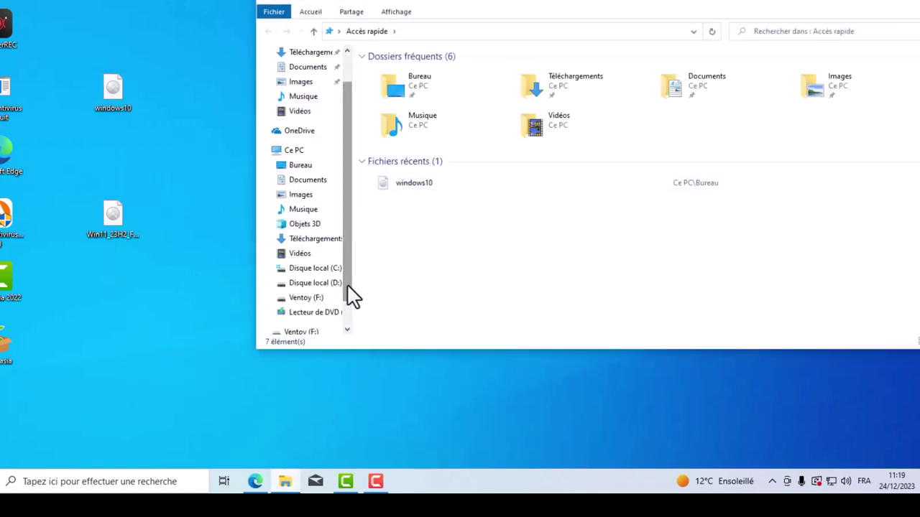
left_click(310, 298)
right_click(397, 179)
left_click(430, 261)
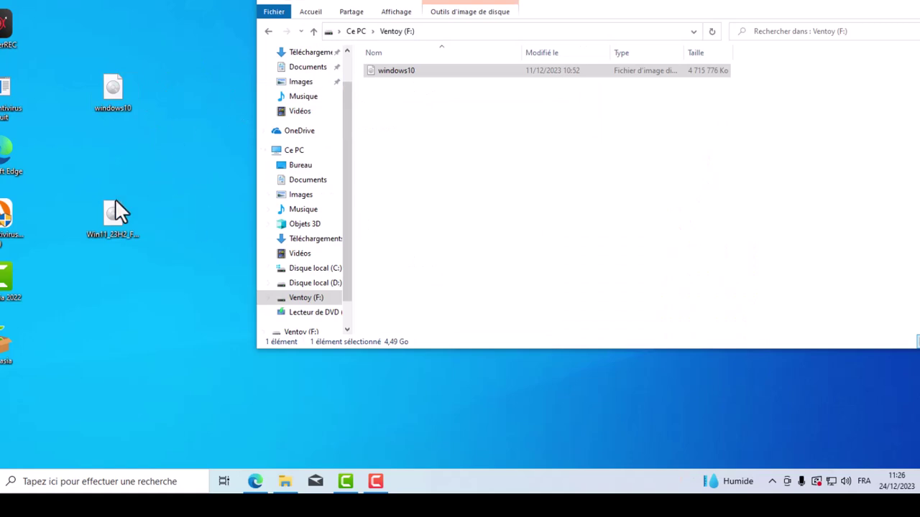
- Copy the Win11_23H2_French_x64 disk image from the desktop to the Ventoy (F:) drive, and close the drive window
left_click_drag(123, 238, 413, 155)
right_click(413, 146)
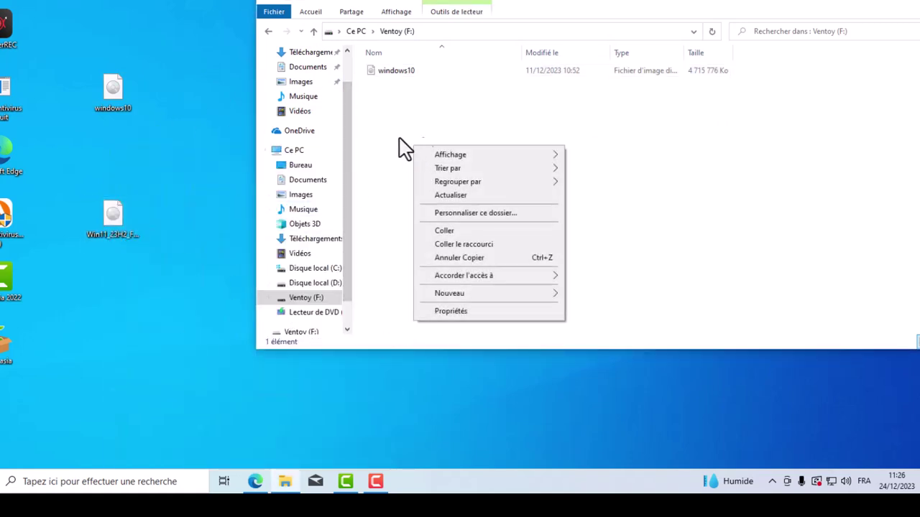
left_click(454, 232)
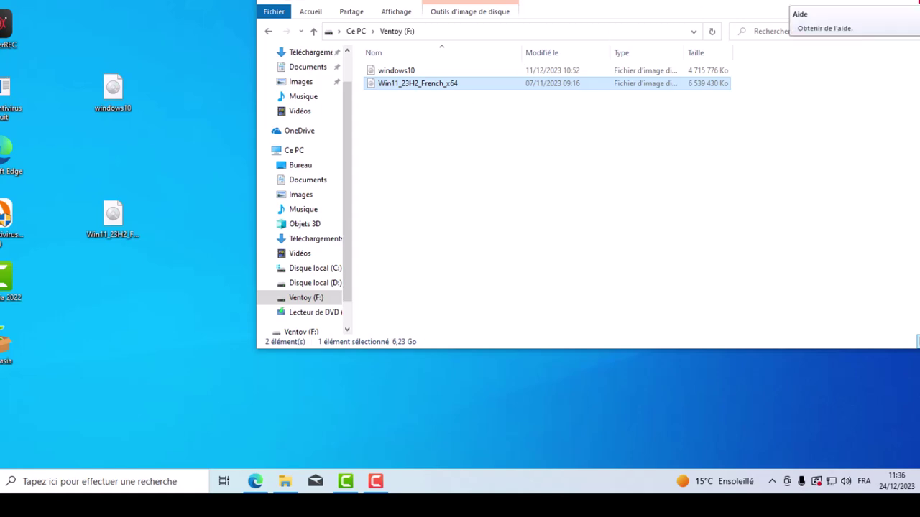
key("alt+F4")
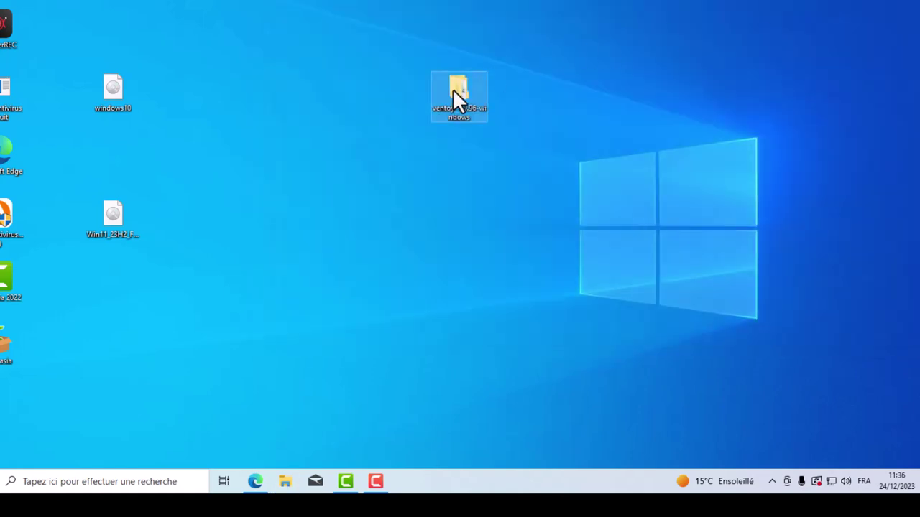
- Open the ventoy-1.0.96 folder inside the extracted desktop folder and launch the VentoyVlnk application
double_click(454, 94)
double_click(402, 69)
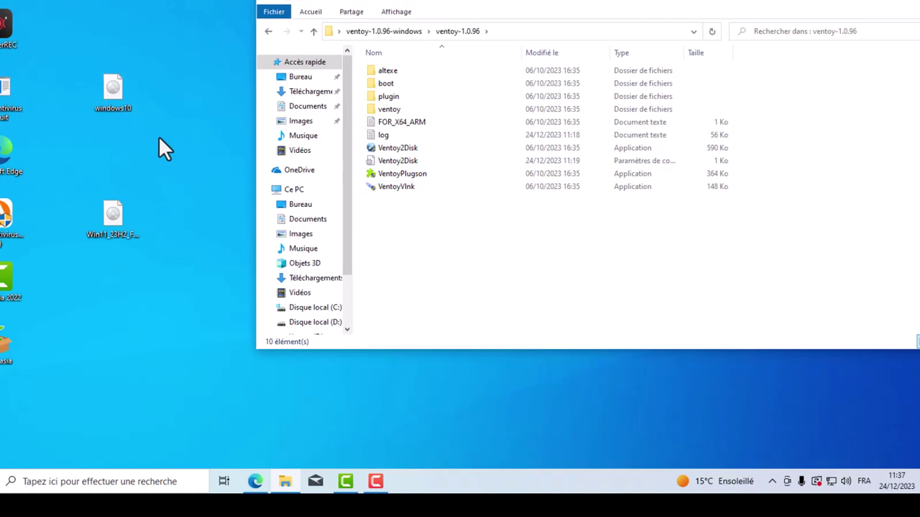
double_click(395, 188)
- Create a Vlnk file for the windows10 disk image on the desktop and close the Vlnk tool
left_click(431, 217)
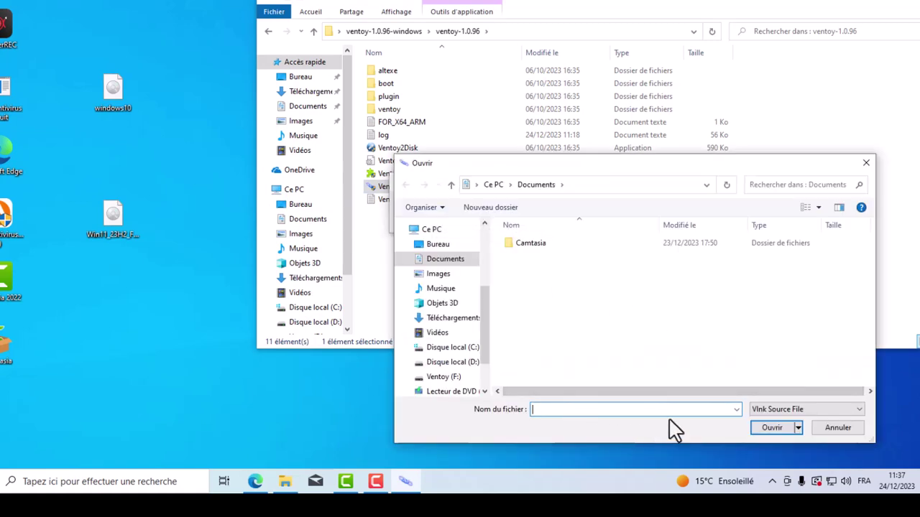
left_click(438, 247)
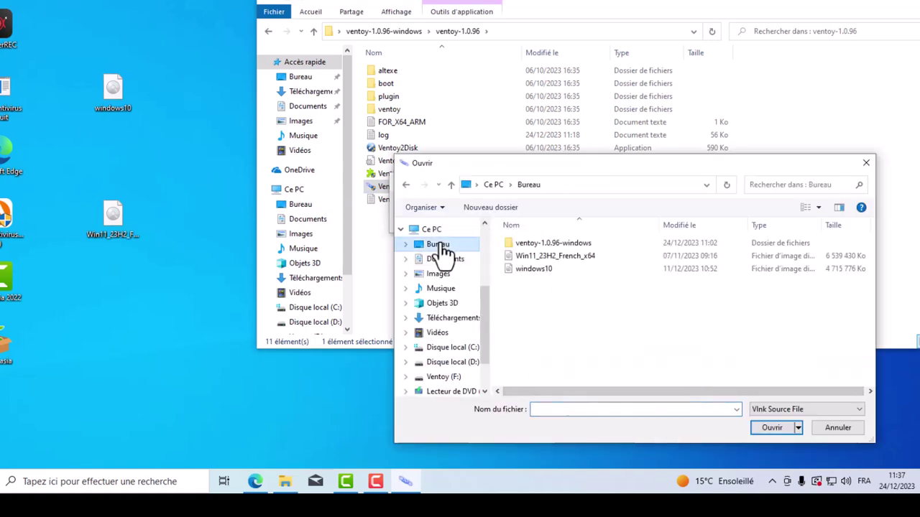
left_click(556, 270)
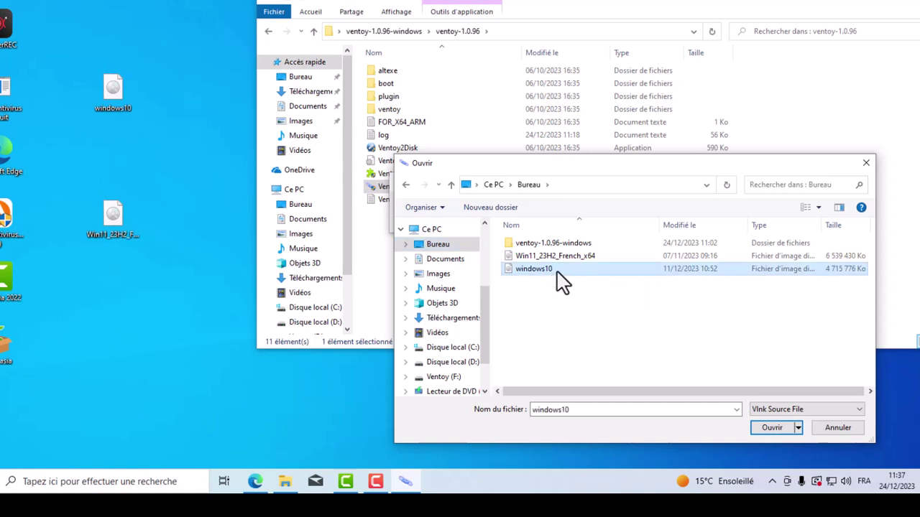
left_click(773, 428)
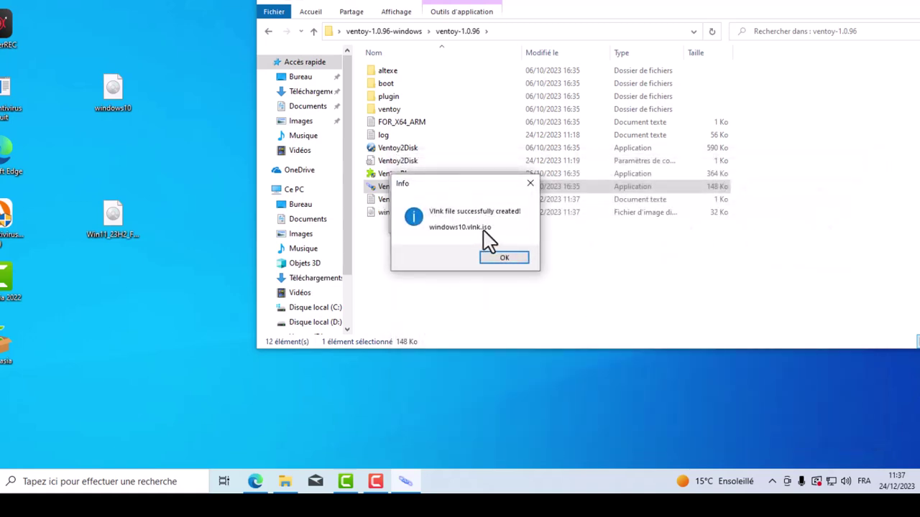
left_click(529, 184)
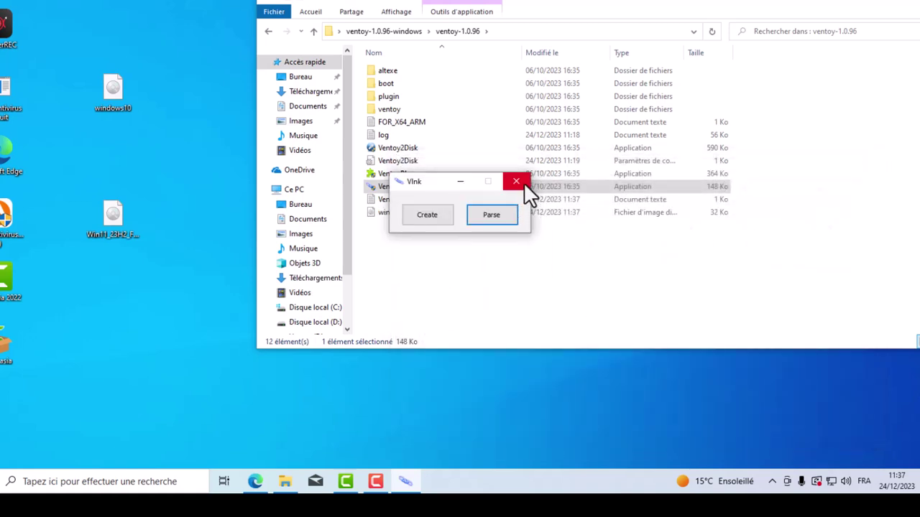
left_click(518, 183)
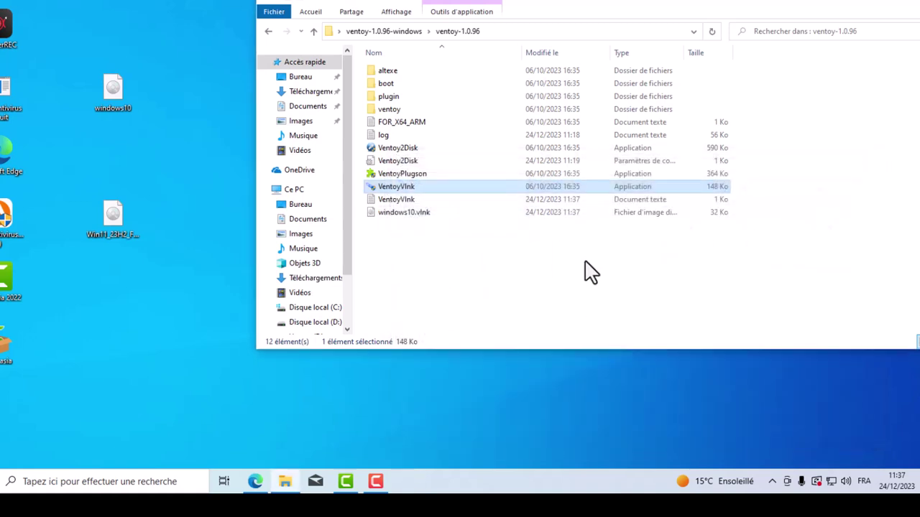
- Copy the windows10.vlnk file from the ventoy-1.0.96 folder to the Ventoy (F:) drive and close the drive window
right_click(419, 220)
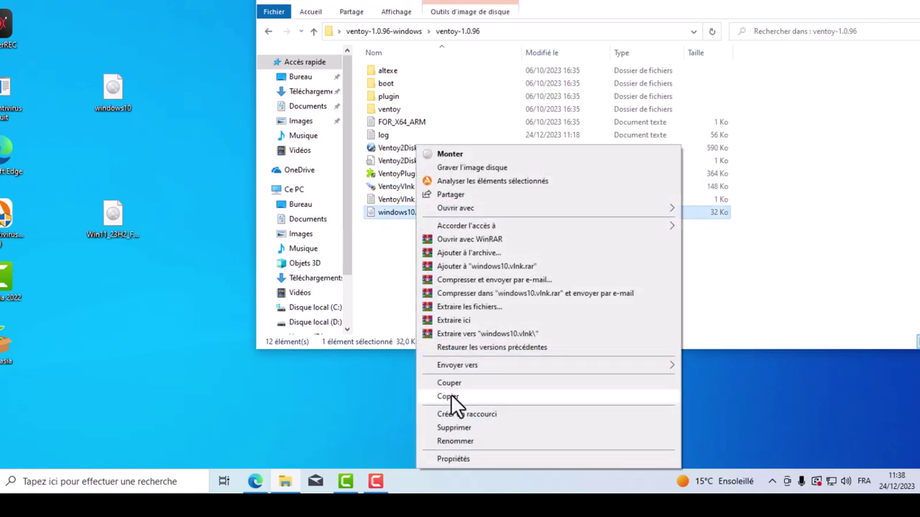
left_click(450, 397)
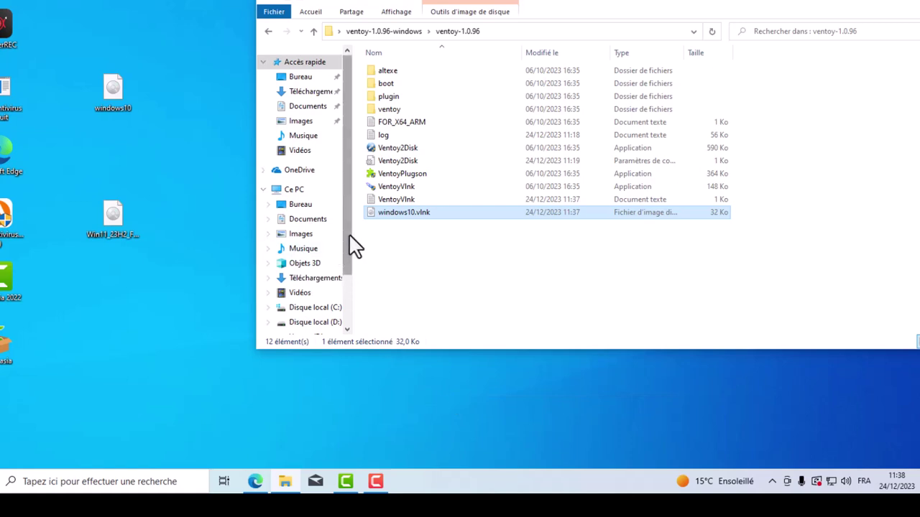
scroll(354, 247, "down", 2)
left_click(302, 302)
right_click(428, 143)
left_click(458, 227)
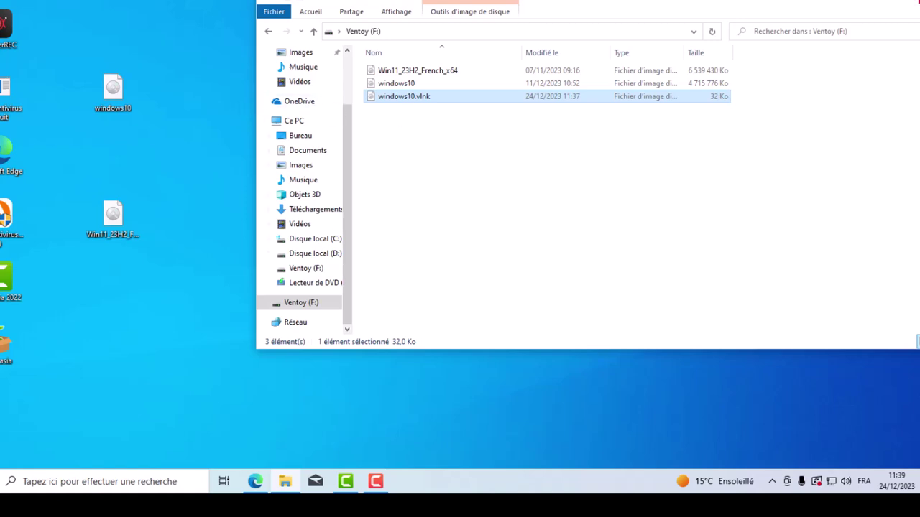
left_click(831, 1)
- Launch Ventoy2Disk from the ventoy-1.0.96 folder, examine the Clear Ventoy option without applying it, and close the windows
double_click(454, 92)
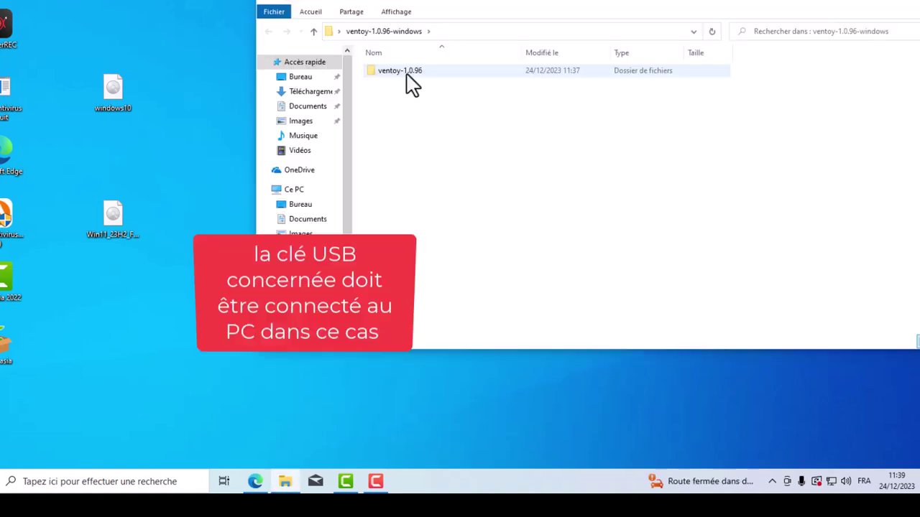
double_click(406, 80)
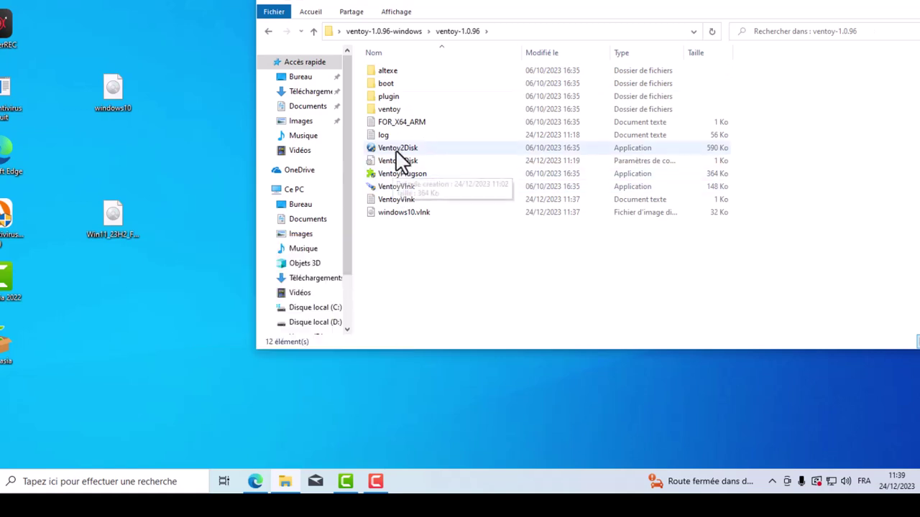
double_click(397, 151)
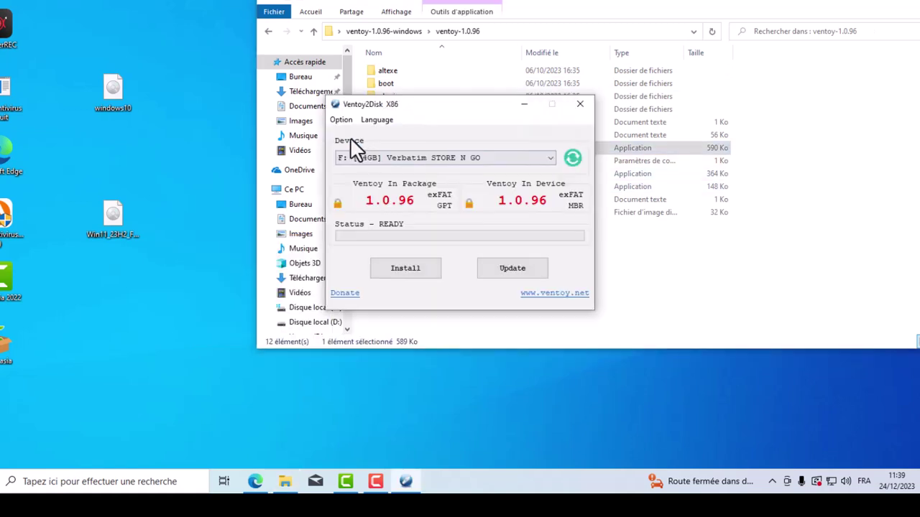
left_click(340, 120)
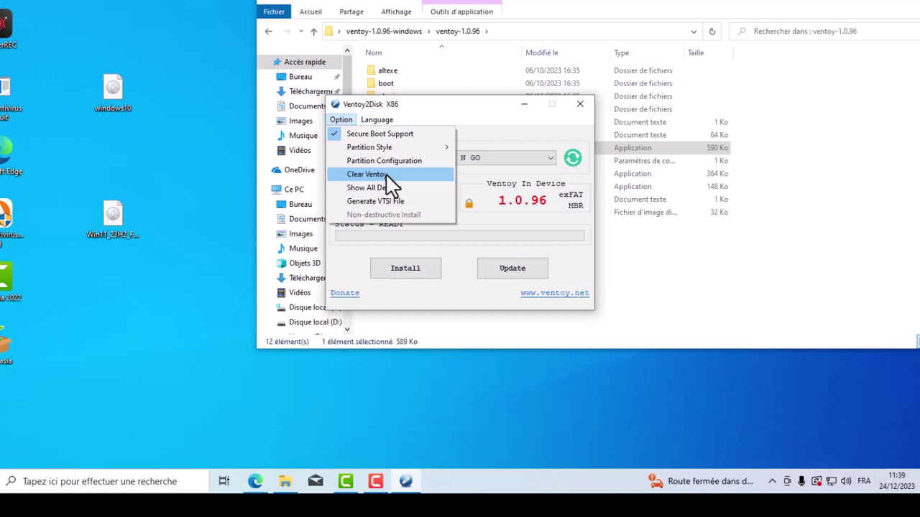
left_click(704, 300)
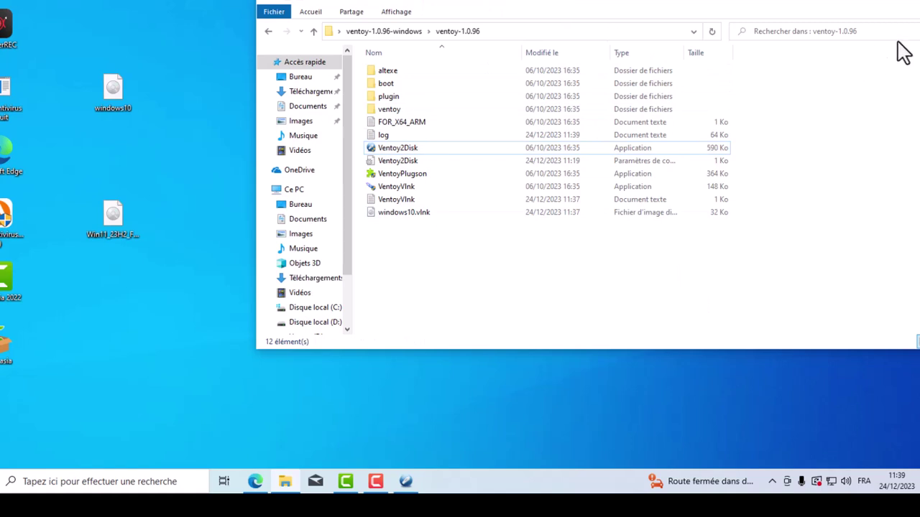
key("alt+F4")
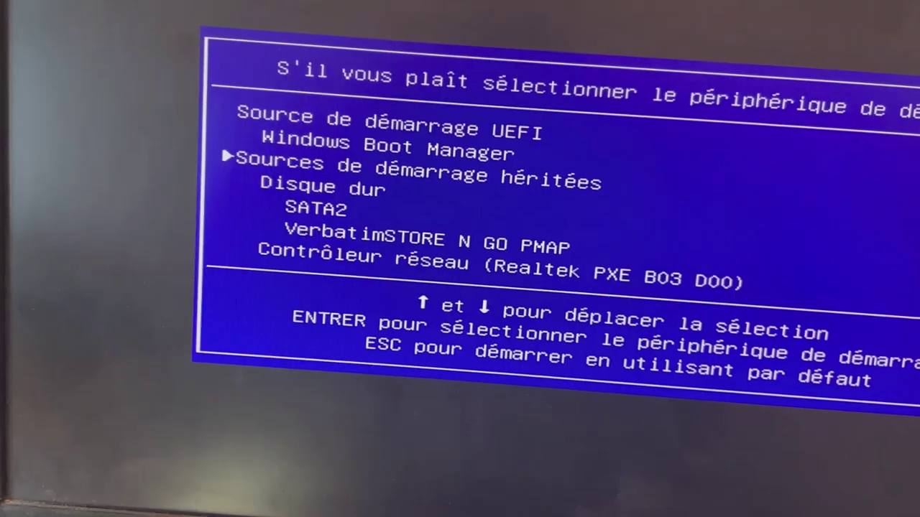
key("Down")
key("Down")
key("Down")
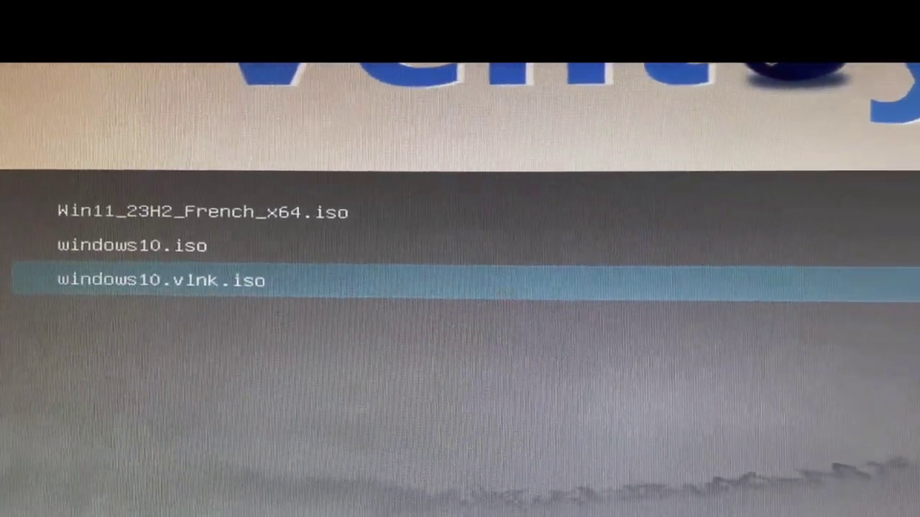
key("Up")
key("Up")
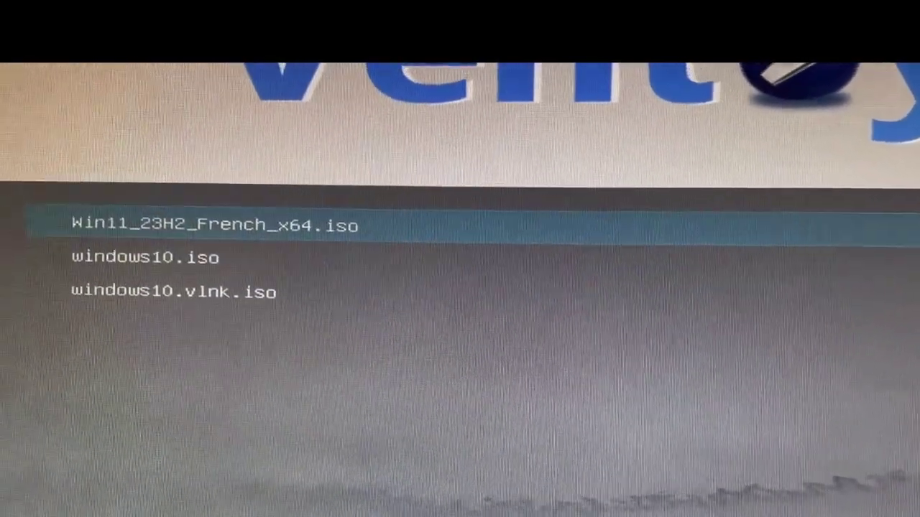
key("Down")
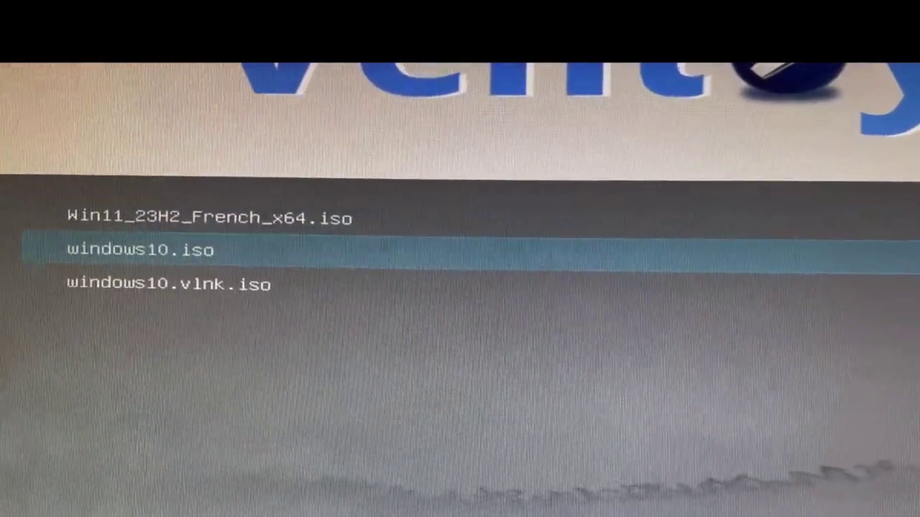
key("Down")
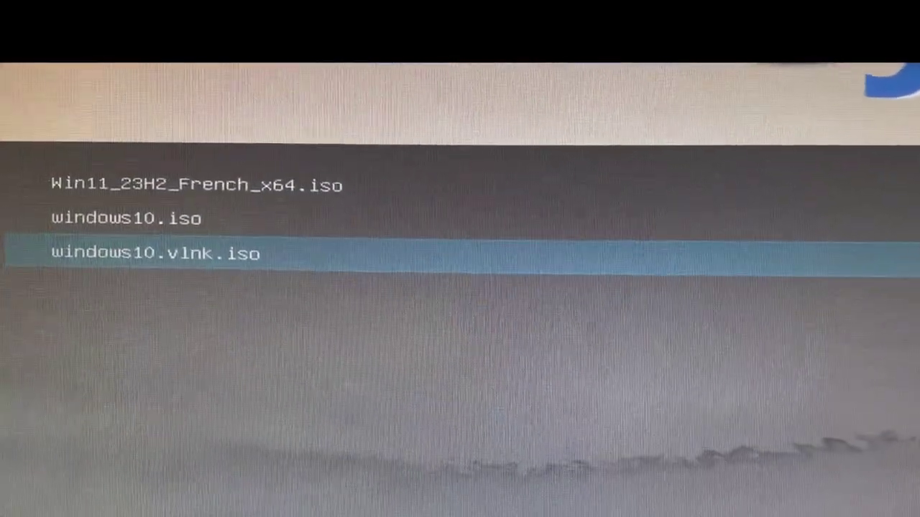